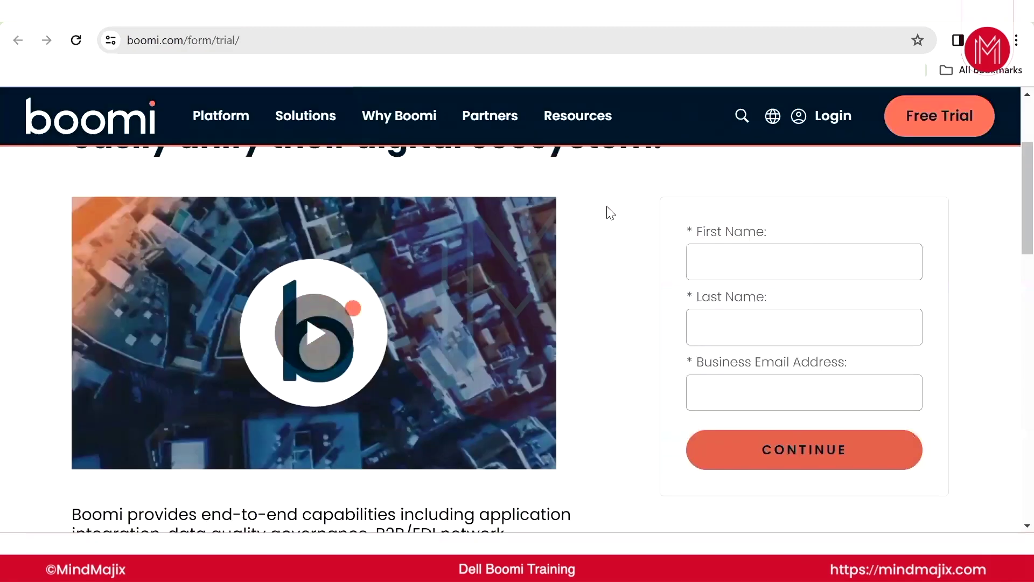
{"action": "scroll", "coordinate": [768, 254], "scroll_direction": "down", "scroll_amount": 1}
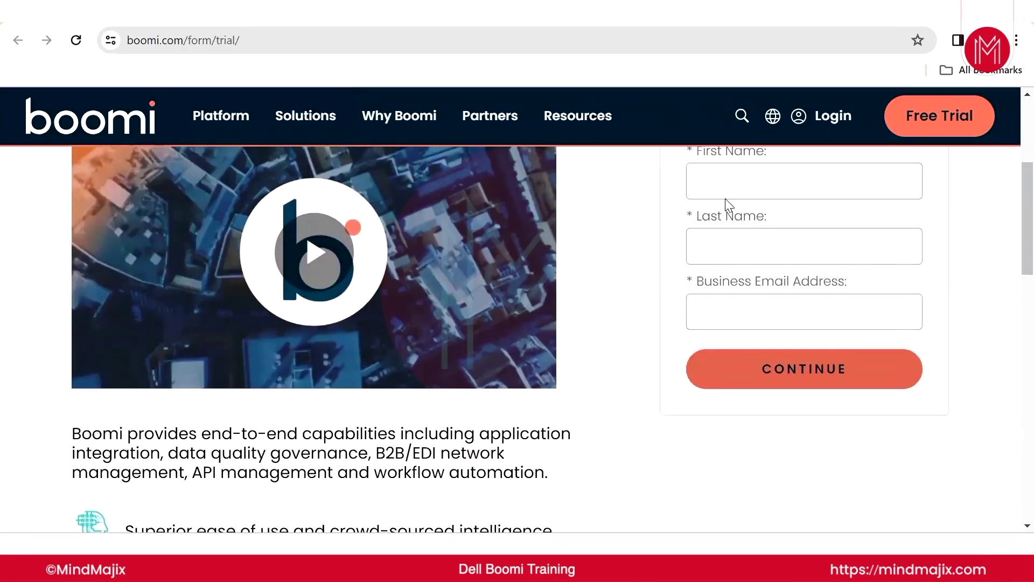
Fill in the first name on the trial sign-up form from the saved autofill entry.
{"action": "left_click", "coordinate": [725, 181]}
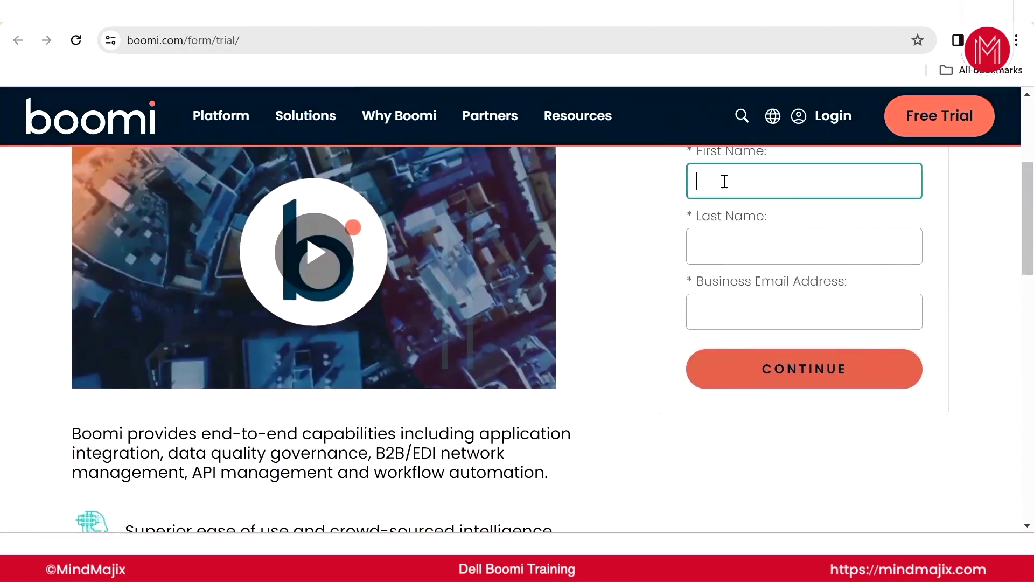
{"action": "left_click", "coordinate": [724, 242]}
{"action": "left_click", "coordinate": [724, 306]}
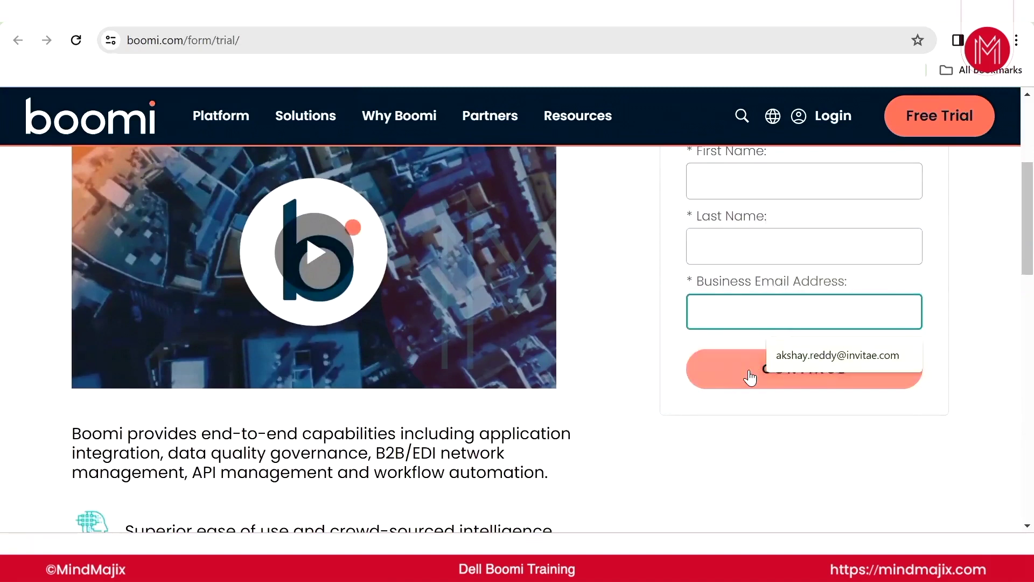
{"action": "left_click", "coordinate": [734, 193]}
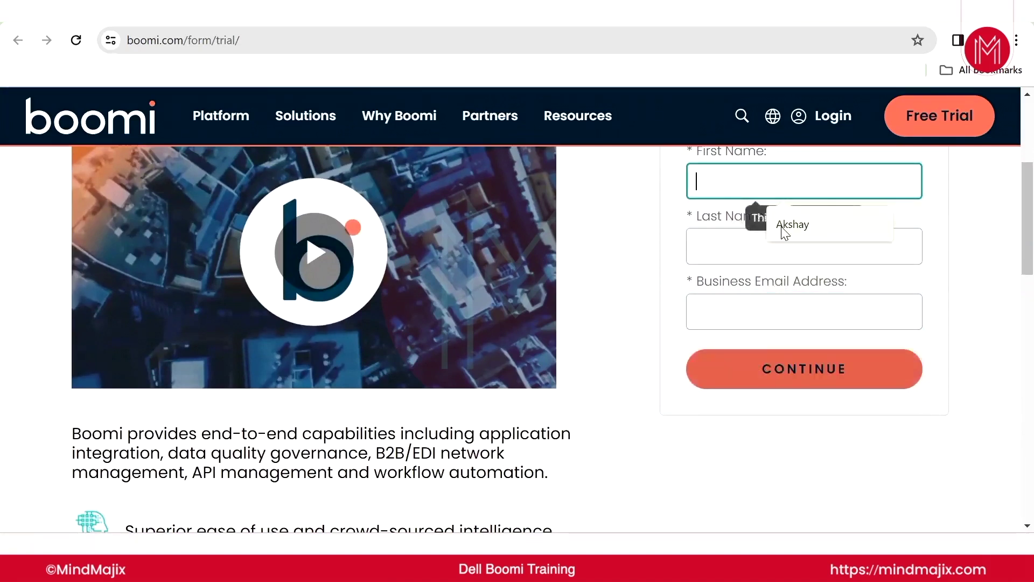
{"action": "left_click", "coordinate": [780, 223]}
{"action": "left_click", "coordinate": [730, 248]}
Autofill the last name and business email, then expand the form to the job title field.
{"action": "left_click", "coordinate": [789, 289]}
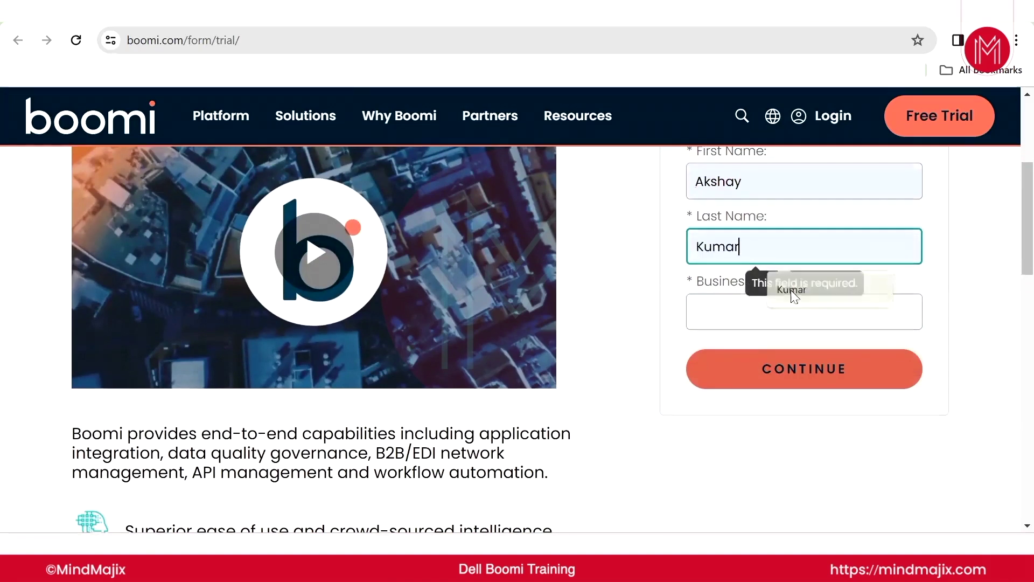
{"action": "left_click", "coordinate": [756, 312]}
{"action": "left_click", "coordinate": [800, 354]}
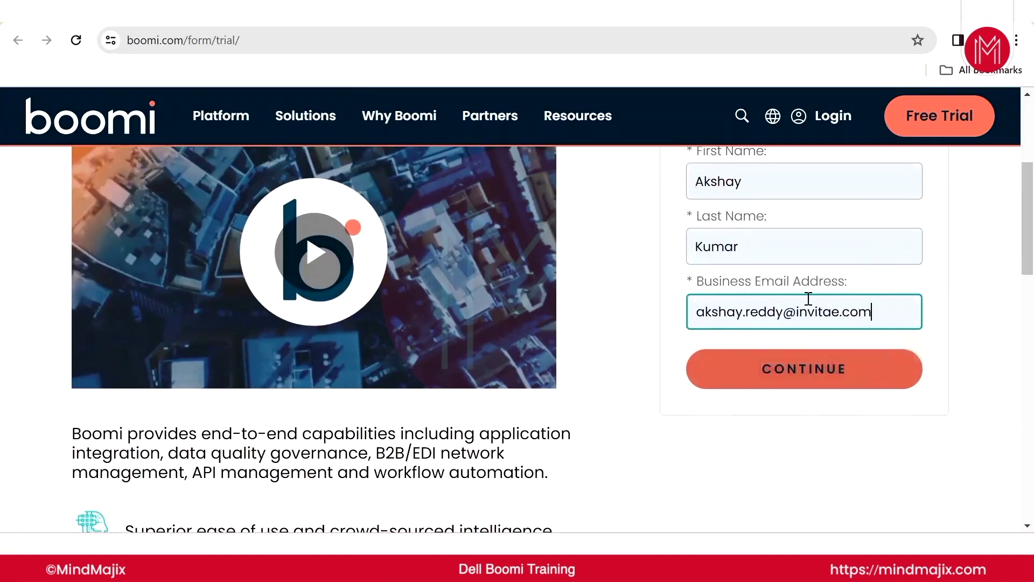
{"action": "left_click", "coordinate": [830, 366]}
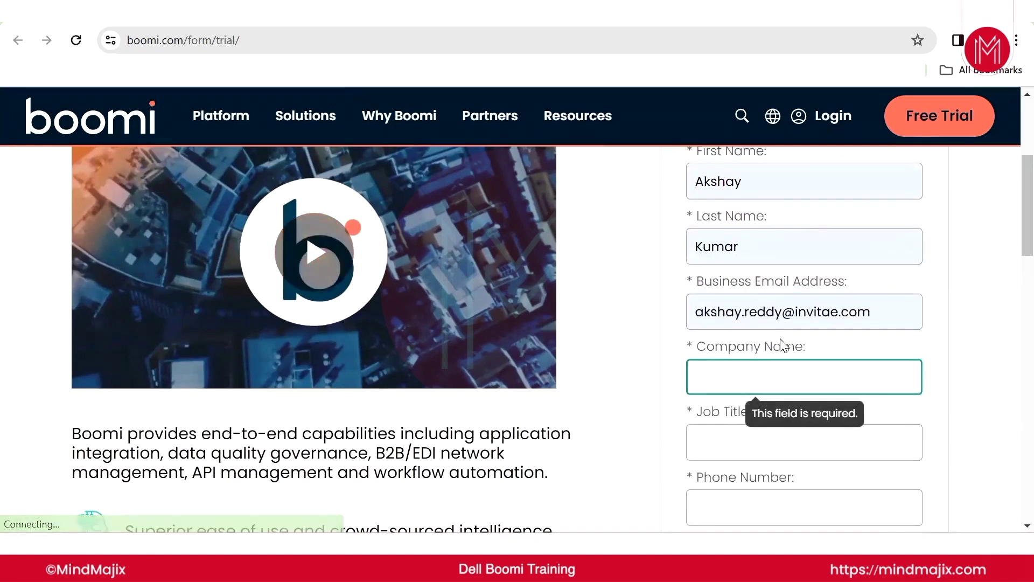
{"action": "scroll", "coordinate": [780, 339], "scroll_direction": "down", "scroll_amount": 2}
{"action": "scroll", "coordinate": [764, 301], "scroll_direction": "up", "scroll_amount": 2}
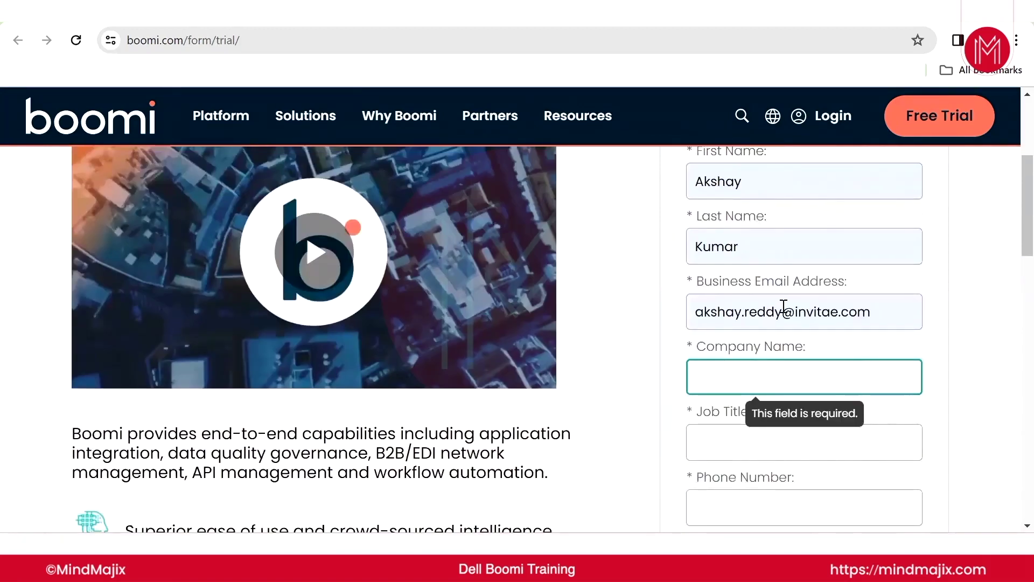
{"action": "scroll", "coordinate": [830, 322], "scroll_direction": "down", "scroll_amount": 2}
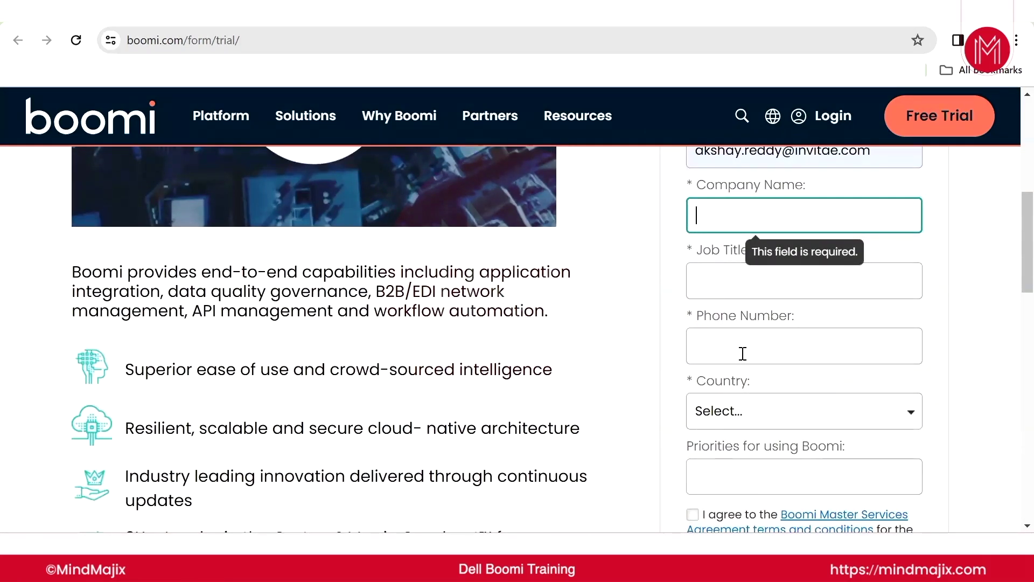
{"action": "scroll", "coordinate": [741, 353], "scroll_direction": "down", "scroll_amount": 2}
{"action": "scroll", "coordinate": [741, 324], "scroll_direction": "up", "scroll_amount": 2}
{"action": "left_click_drag", "start_coordinate": [692, 185], "coordinate": [796, 206]}
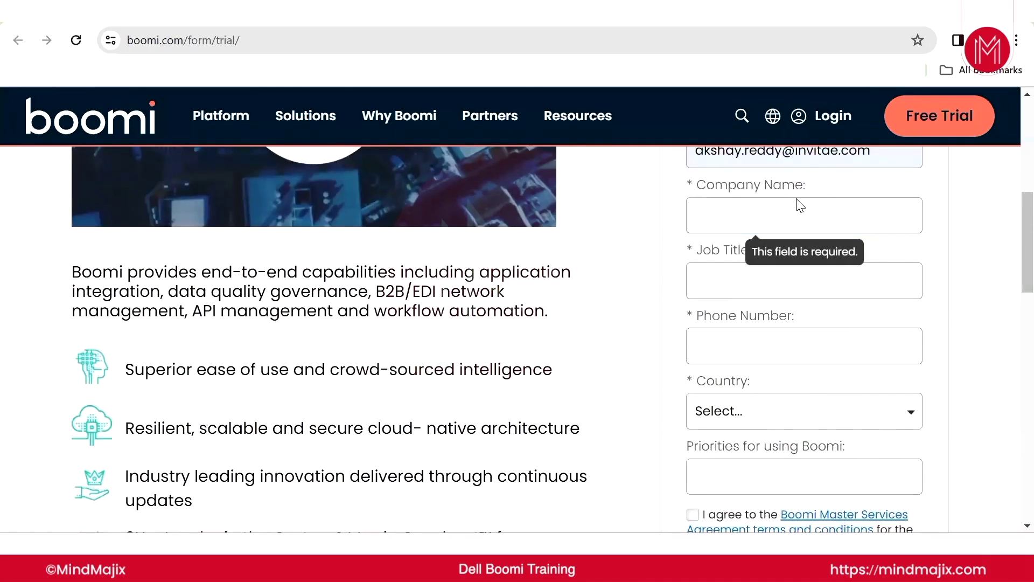
{"action": "left_click", "coordinate": [701, 283]}
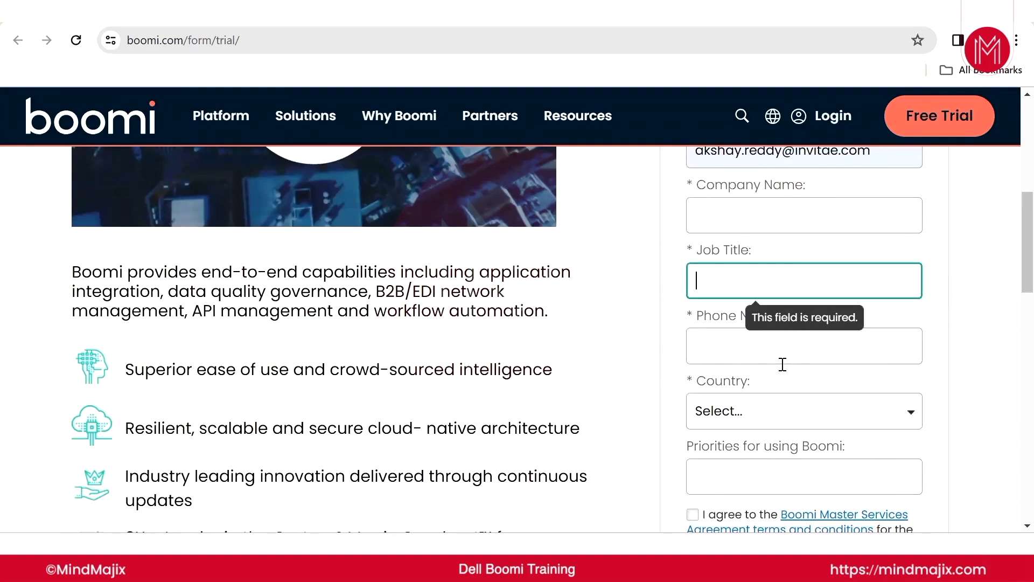
{"action": "scroll", "coordinate": [783, 365], "scroll_direction": "down", "scroll_amount": 1}
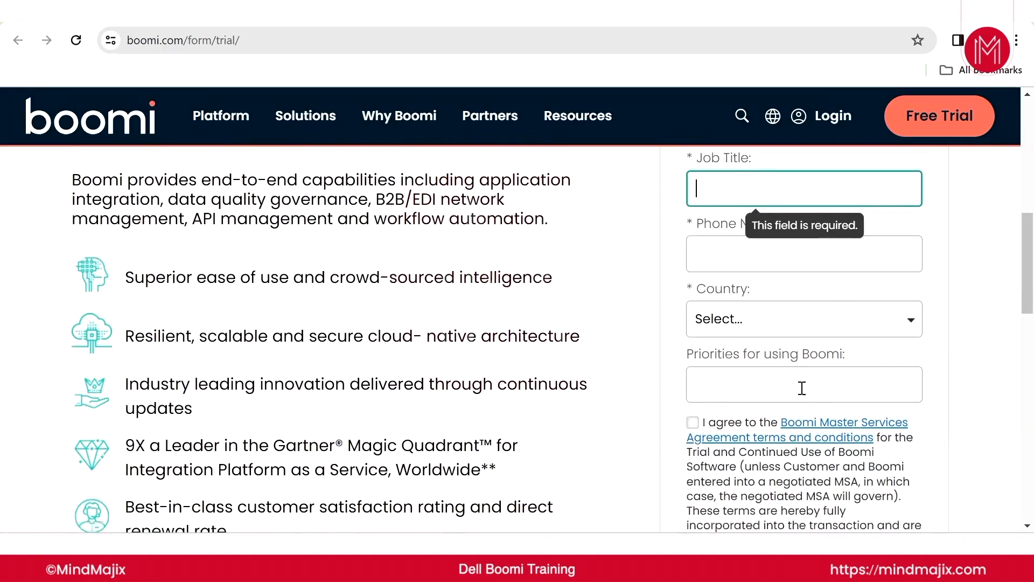
{"action": "scroll", "coordinate": [800, 388], "scroll_direction": "down", "scroll_amount": 2}
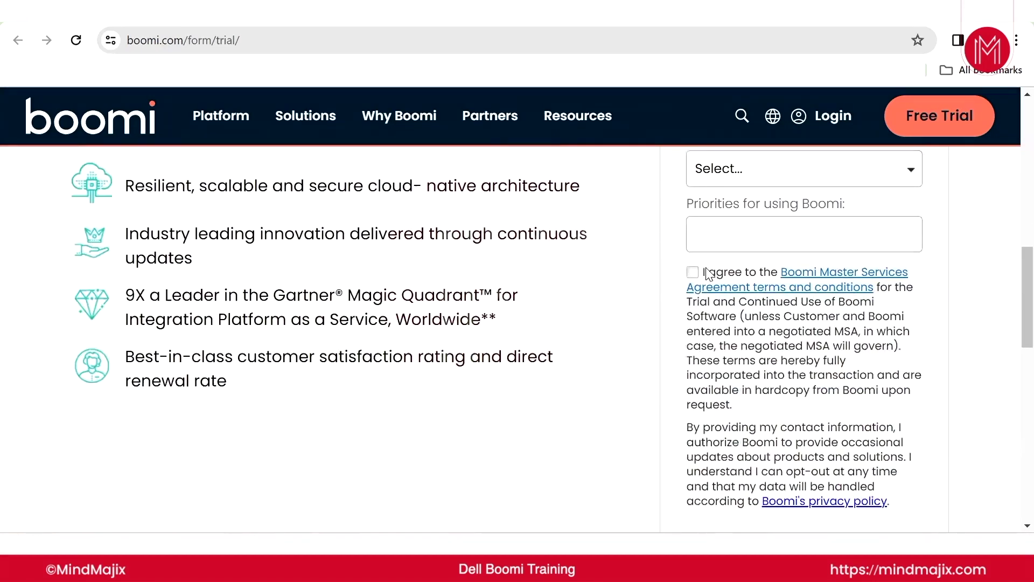
{"action": "scroll", "coordinate": [753, 307], "scroll_direction": "down", "scroll_amount": 3}
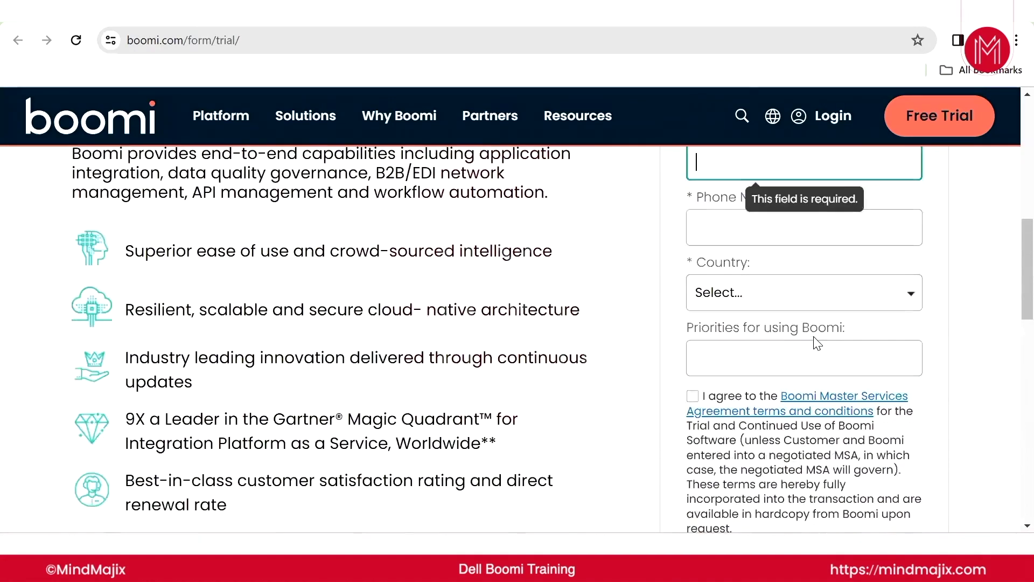
{"action": "scroll", "coordinate": [814, 344], "scroll_direction": "up", "scroll_amount": 3}
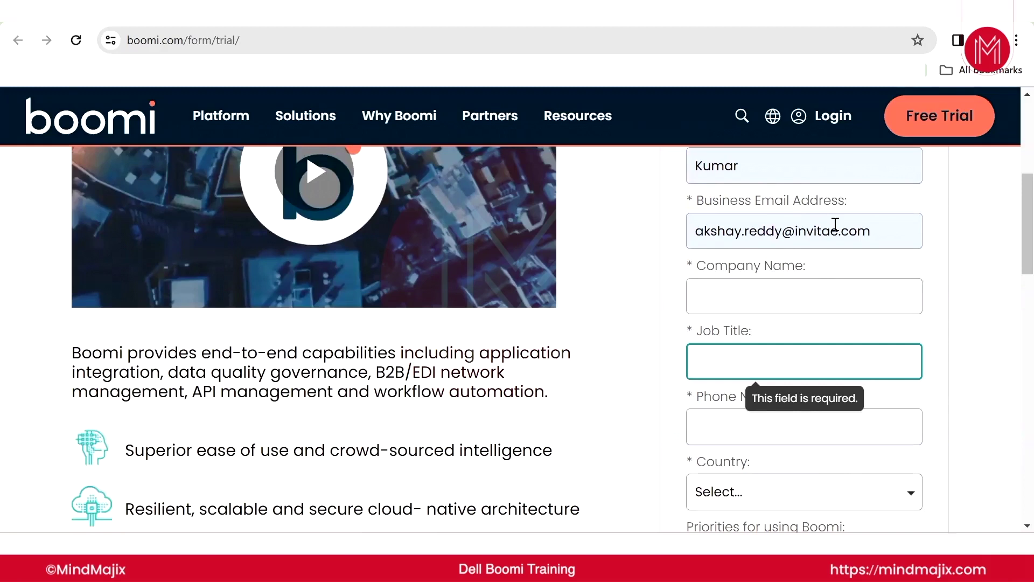
Return to the business email entry, then switch to the Boomi activation email in Gmail.
{"action": "left_click", "coordinate": [884, 233]}
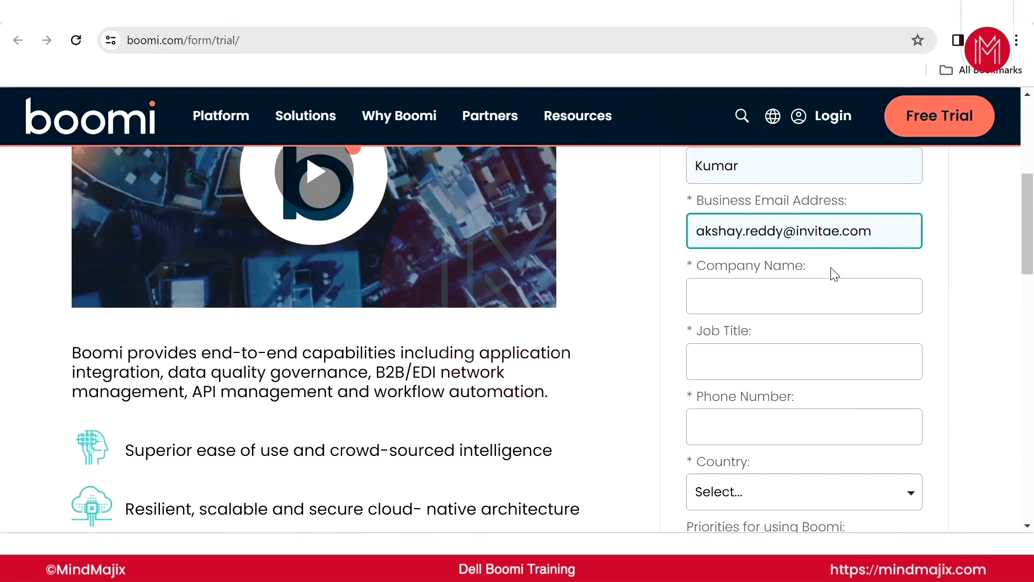
{"action": "scroll", "coordinate": [833, 292], "scroll_direction": "down", "scroll_amount": 2}
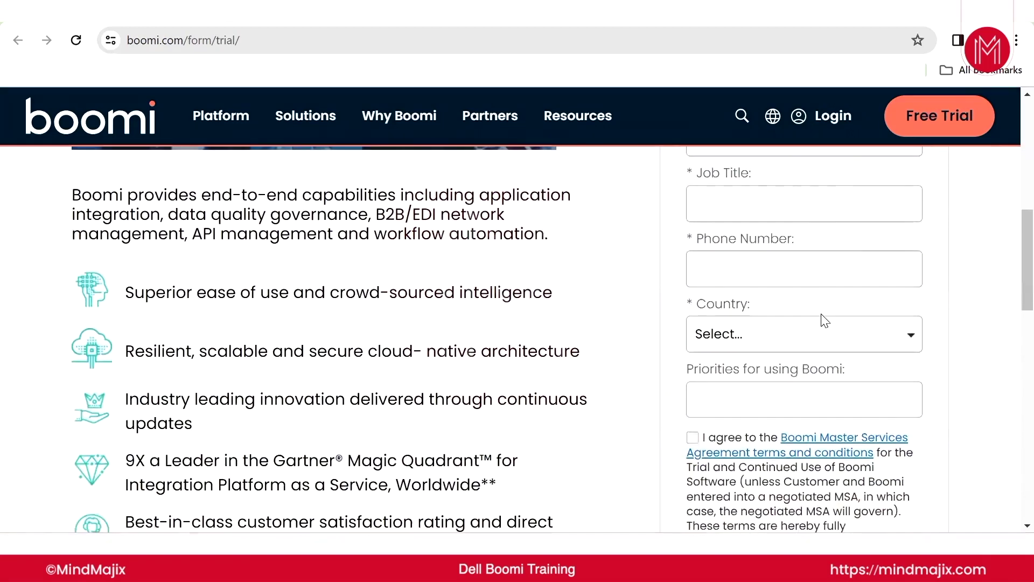
{"action": "scroll", "coordinate": [801, 388], "scroll_direction": "down", "scroll_amount": 1}
{"action": "scroll", "coordinate": [782, 460], "scroll_direction": "down", "scroll_amount": 2}
{"action": "scroll", "coordinate": [795, 418], "scroll_direction": "down", "scroll_amount": 1}
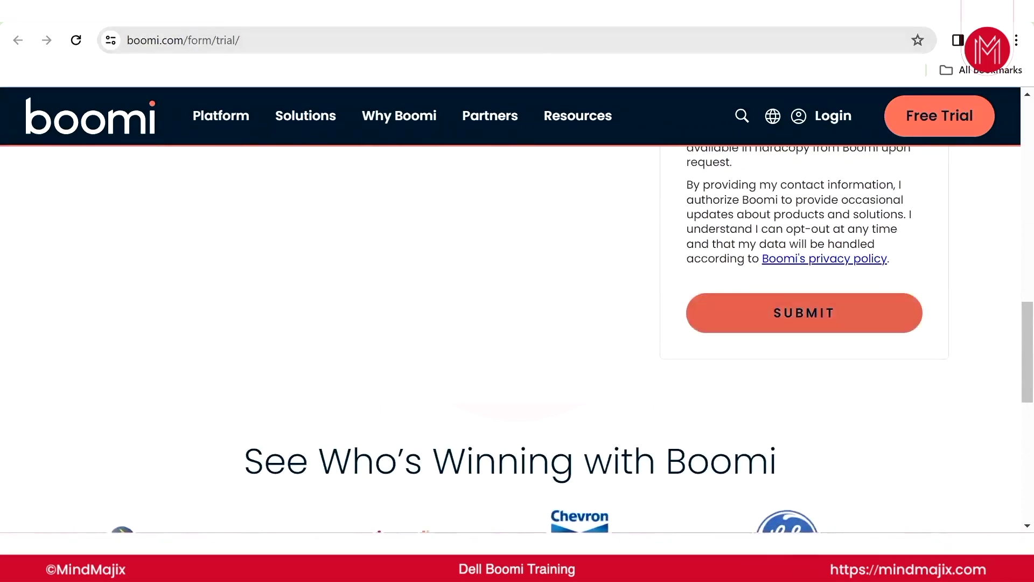
{"action": "left_click", "coordinate": [509, 11]}
{"action": "scroll", "coordinate": [607, 278], "scroll_direction": "up", "scroll_amount": 1}
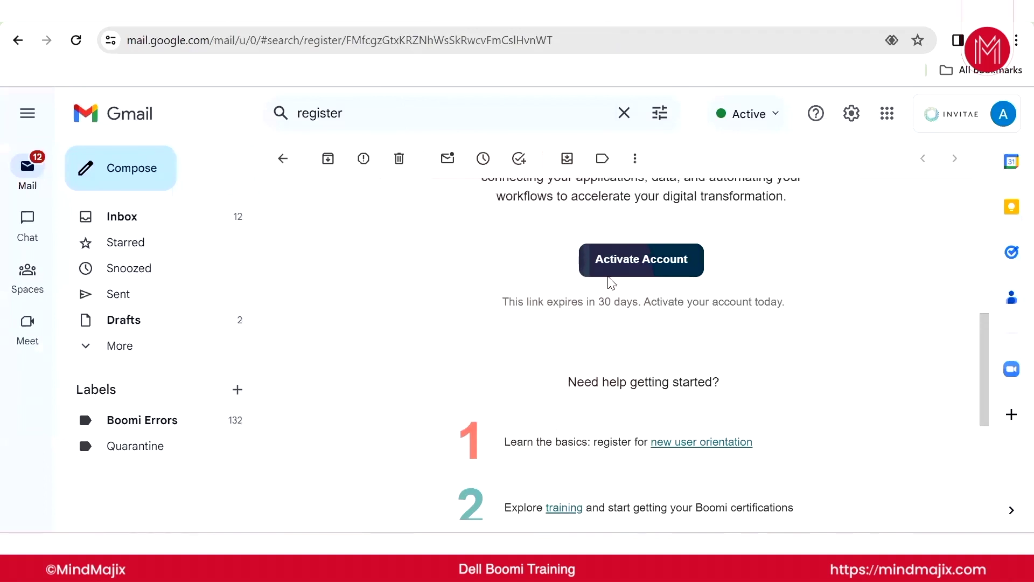
{"action": "scroll", "coordinate": [608, 281], "scroll_direction": "up", "scroll_amount": 3}
{"action": "scroll", "coordinate": [612, 285], "scroll_direction": "up", "scroll_amount": 2}
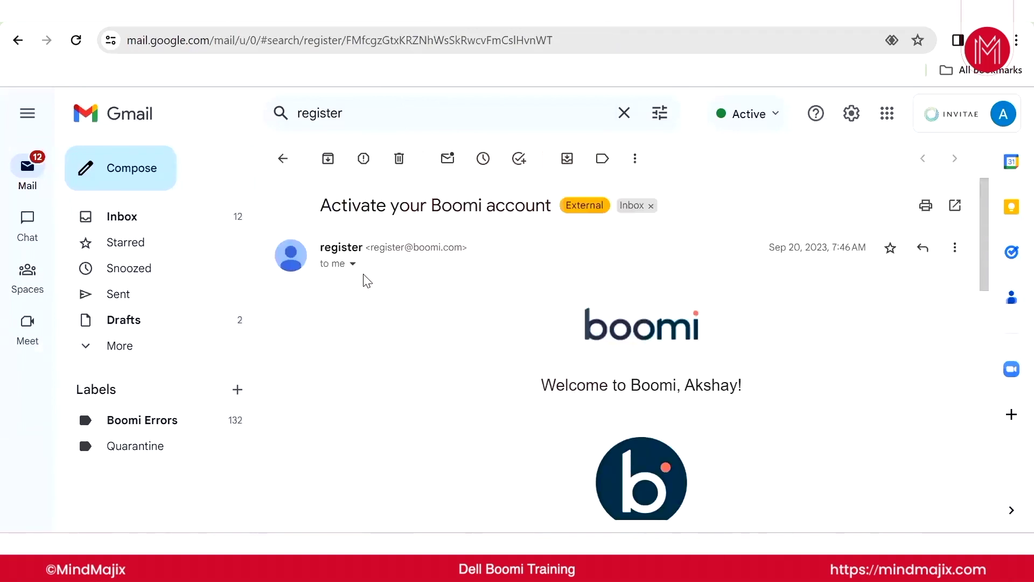
{"action": "scroll", "coordinate": [556, 277], "scroll_direction": "down", "scroll_amount": 1}
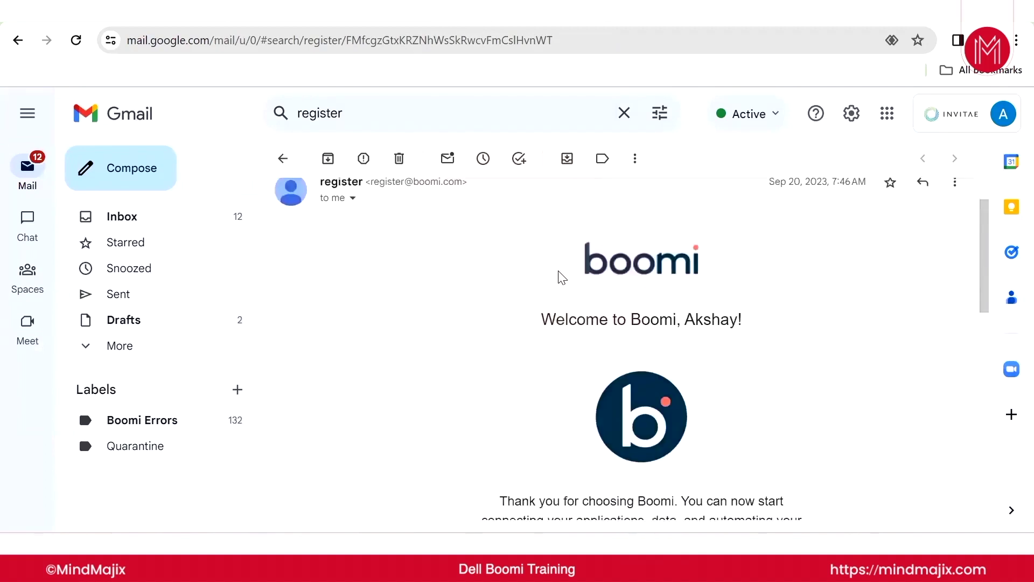
{"action": "scroll", "coordinate": [557, 277], "scroll_direction": "down", "scroll_amount": 1}
{"action": "scroll", "coordinate": [558, 278], "scroll_direction": "up", "scroll_amount": 2}
{"action": "scroll", "coordinate": [610, 283], "scroll_direction": "down", "scroll_amount": 2}
{"action": "scroll", "coordinate": [610, 283], "scroll_direction": "down", "scroll_amount": 2}
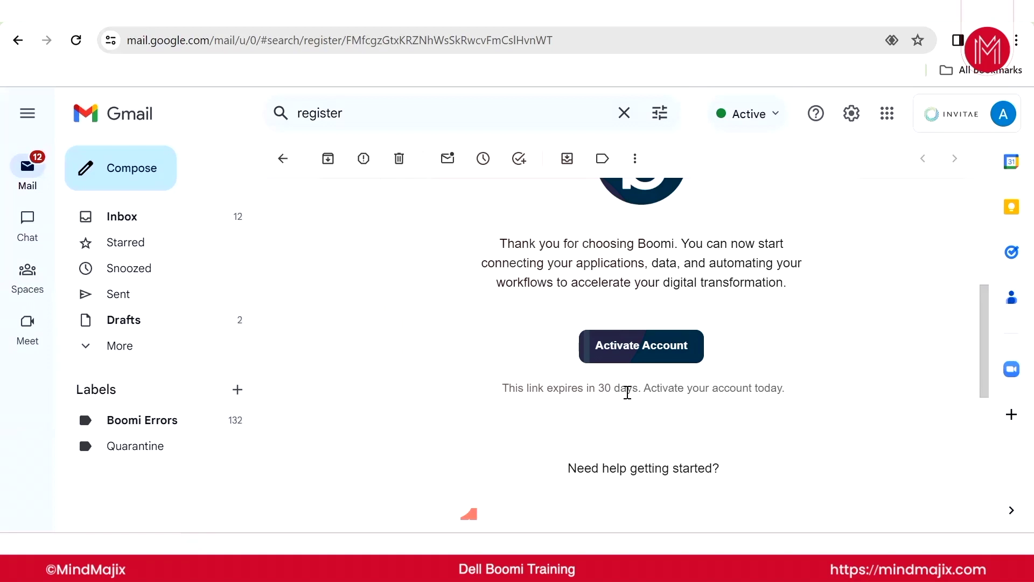
{"action": "scroll", "coordinate": [627, 385], "scroll_direction": "down", "scroll_amount": 1}
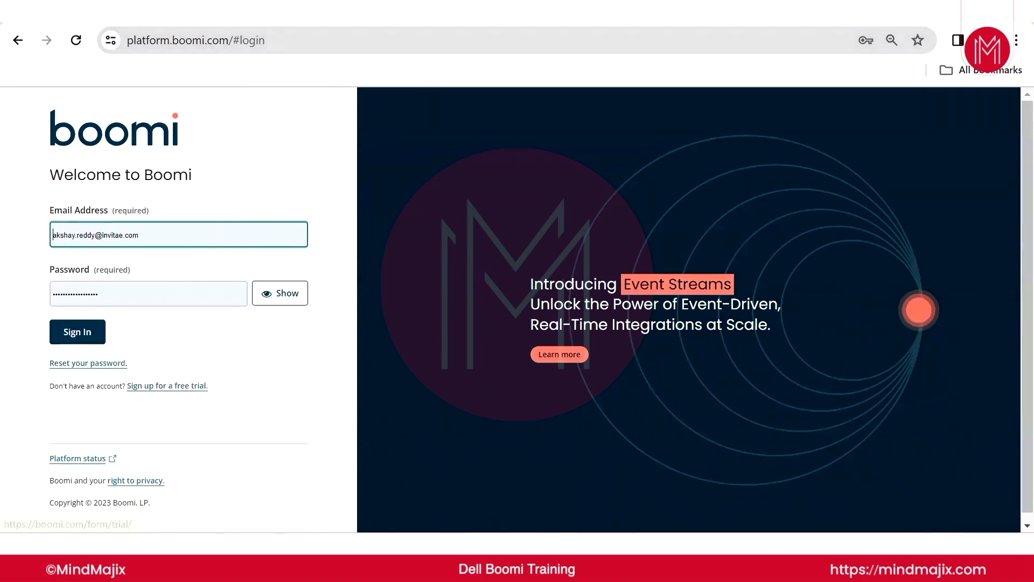
{"action": "scroll", "coordinate": [815, 283], "scroll_direction": "up", "scroll_amount": 3}
{"action": "scroll", "coordinate": [815, 296], "scroll_direction": "up", "scroll_amount": 2}
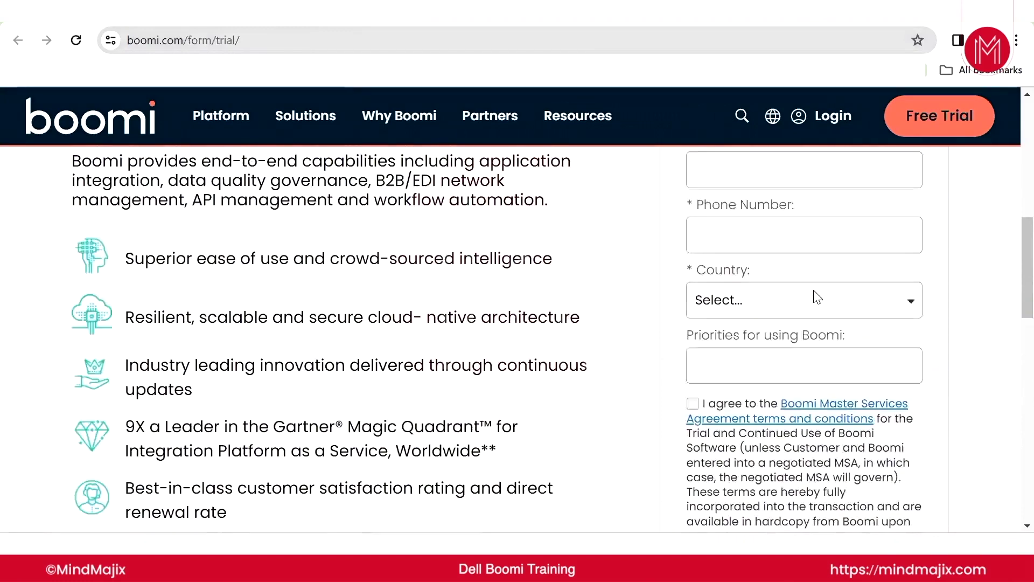
{"action": "scroll", "coordinate": [811, 279], "scroll_direction": "up", "scroll_amount": 1}
{"action": "scroll", "coordinate": [806, 268], "scroll_direction": "up", "scroll_amount": 3}
{"action": "scroll", "coordinate": [805, 263], "scroll_direction": "up", "scroll_amount": 2}
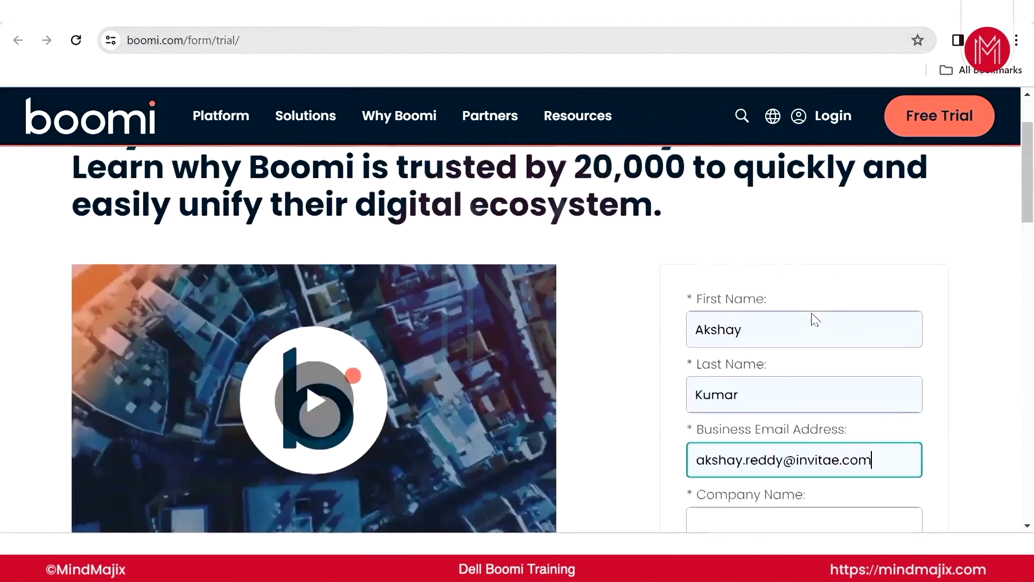
{"action": "scroll", "coordinate": [814, 323], "scroll_direction": "down", "scroll_amount": 4}
{"action": "scroll", "coordinate": [813, 342], "scroll_direction": "down", "scroll_amount": 1}
{"action": "scroll", "coordinate": [814, 341], "scroll_direction": "down", "scroll_amount": 2}
{"action": "scroll", "coordinate": [776, 283], "scroll_direction": "down", "scroll_amount": 4}
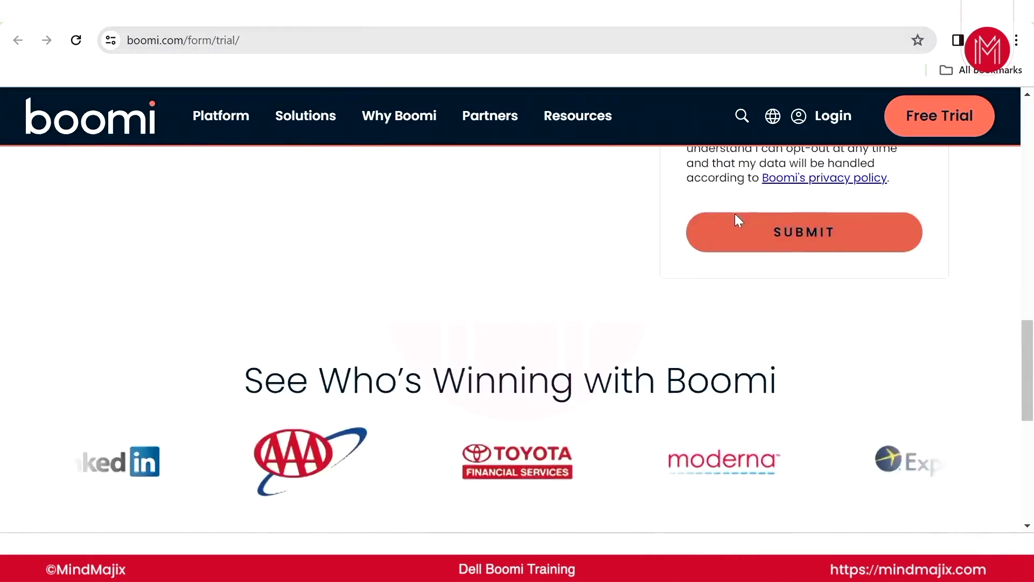
Go from the Gmail activation email to the platform.boomi.com sign-in page and sign in.
{"action": "left_click", "coordinate": [518, 4]}
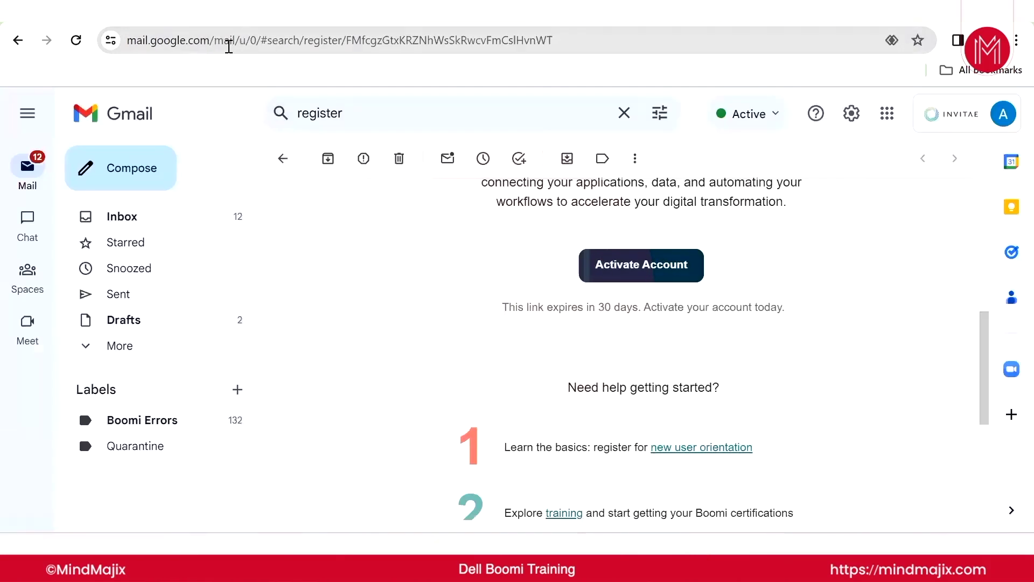
{"action": "left_click", "coordinate": [145, 24]}
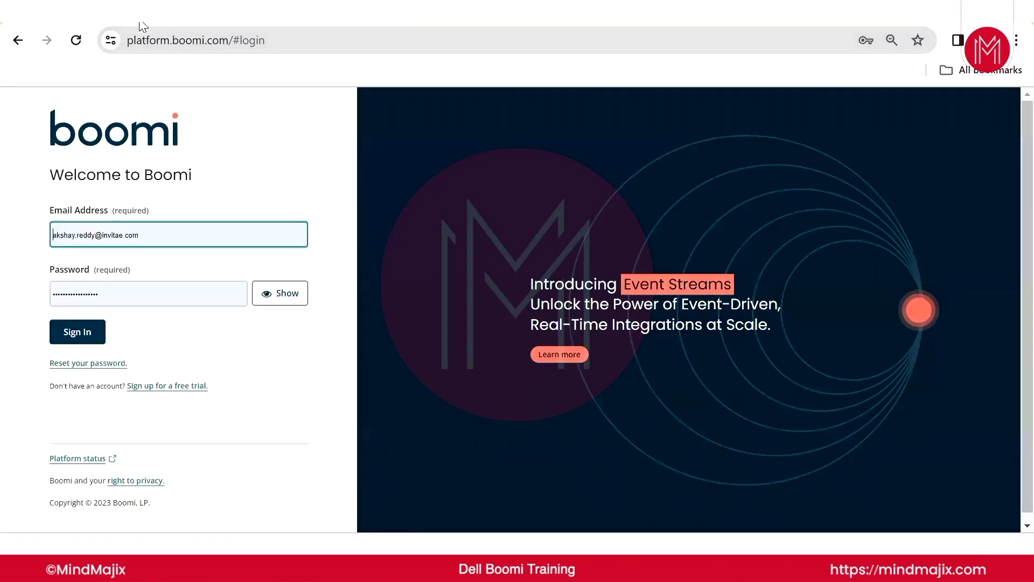
{"action": "left_click", "coordinate": [155, 338]}
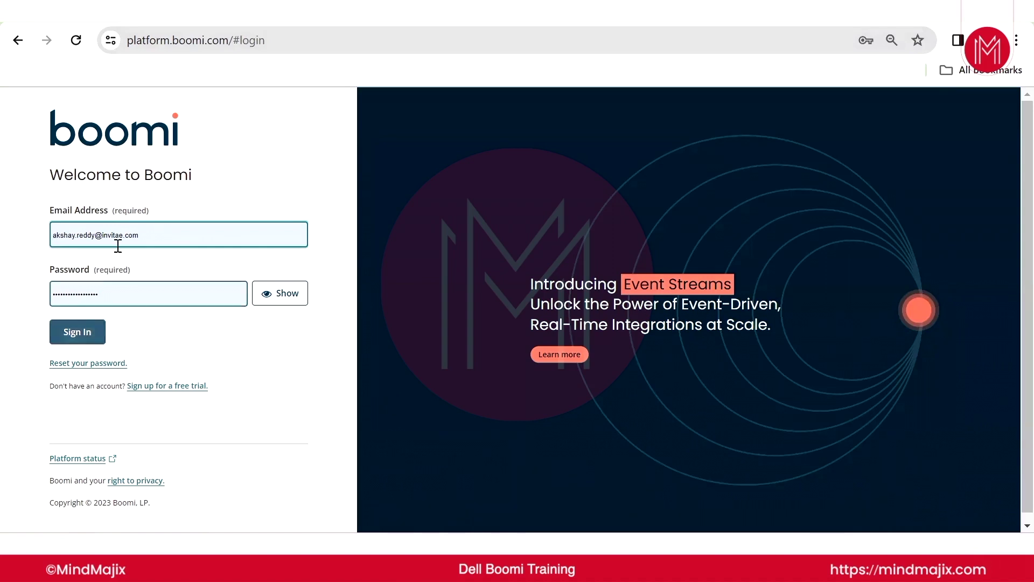
{"action": "left_click", "coordinate": [76, 333]}
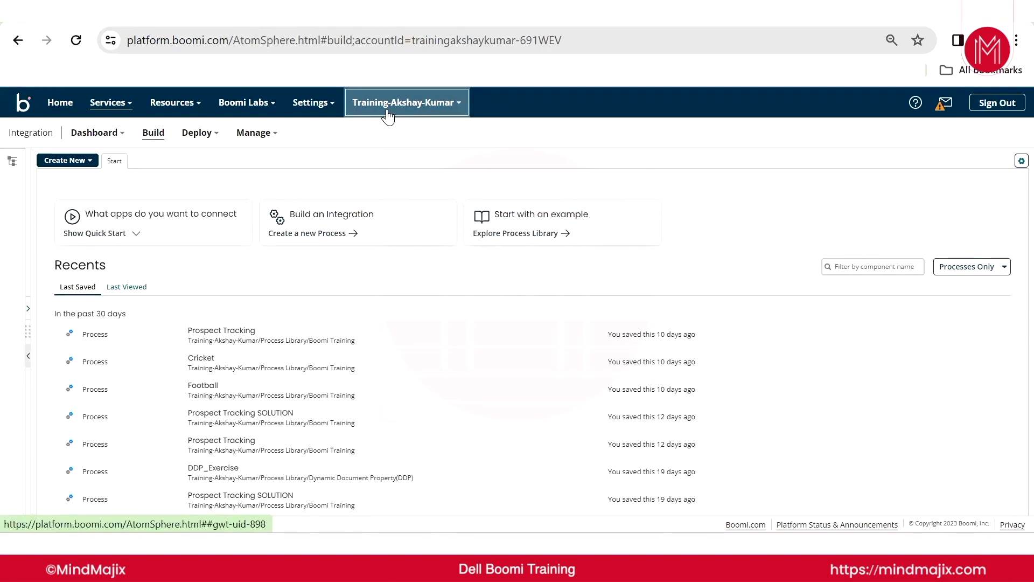
Expand the left component and folder tree, then open Browse Process Library.
{"action": "left_click", "coordinate": [28, 308]}
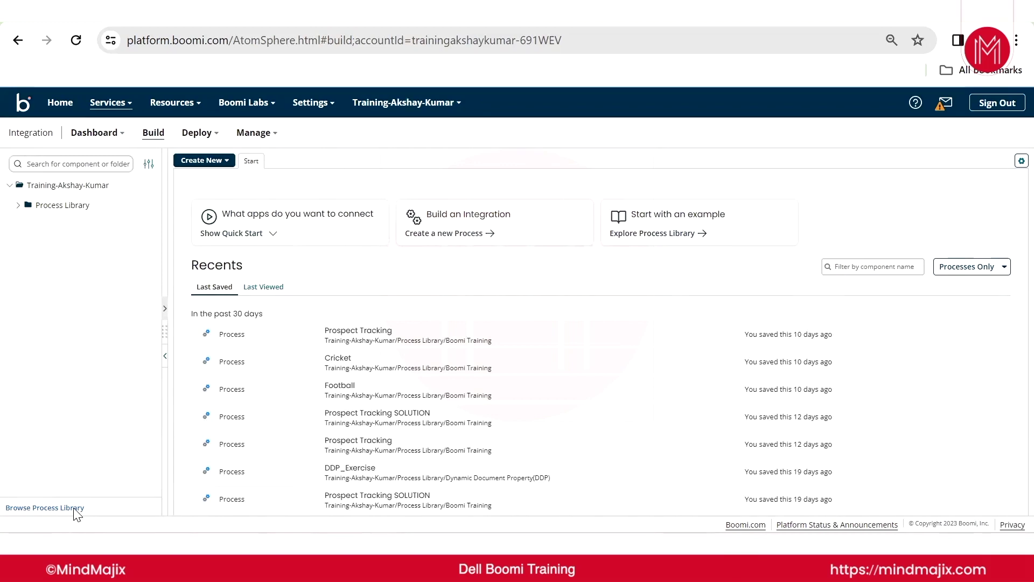
{"action": "left_click", "coordinate": [73, 508]}
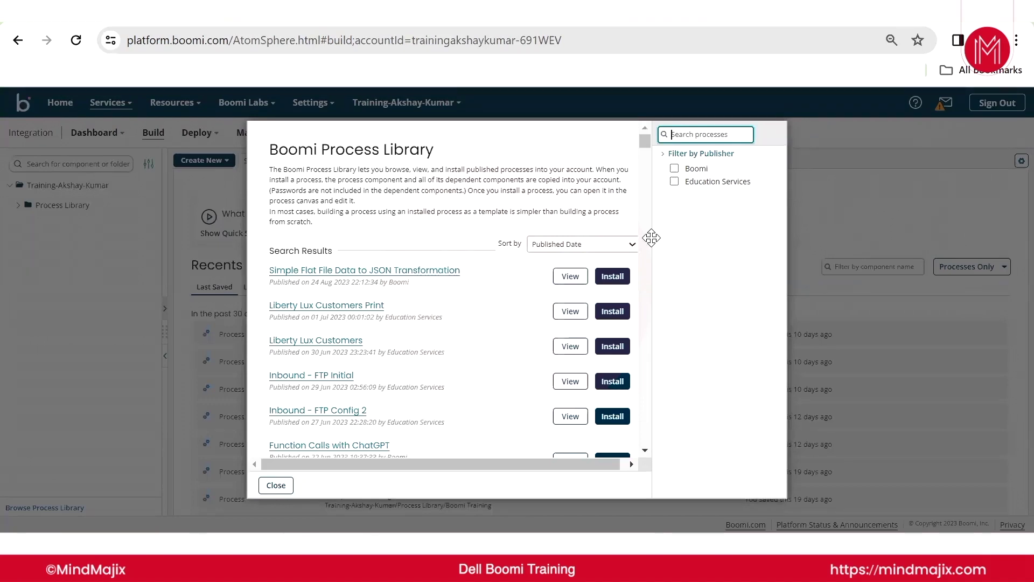
Look through the Process Library listing, close it, then bring it up again.
{"action": "left_click", "coordinate": [685, 264]}
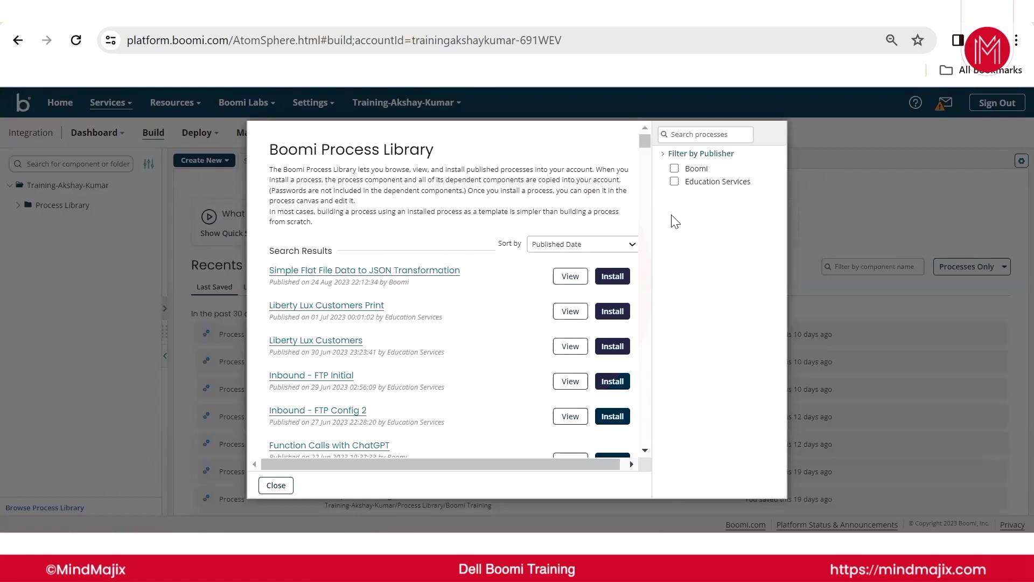
{"action": "scroll", "coordinate": [485, 349], "scroll_direction": "down", "scroll_amount": 4}
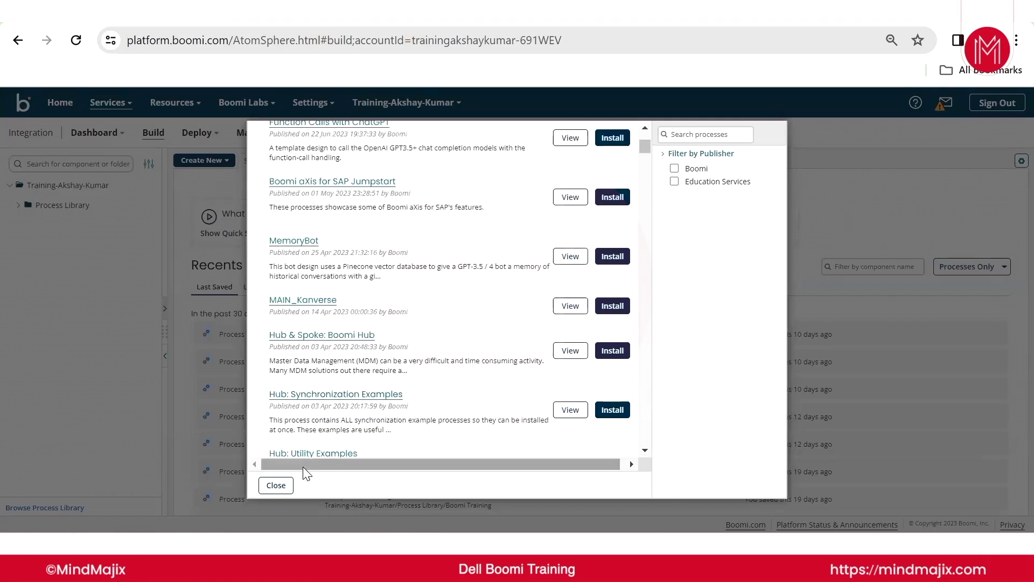
{"action": "left_click", "coordinate": [282, 491]}
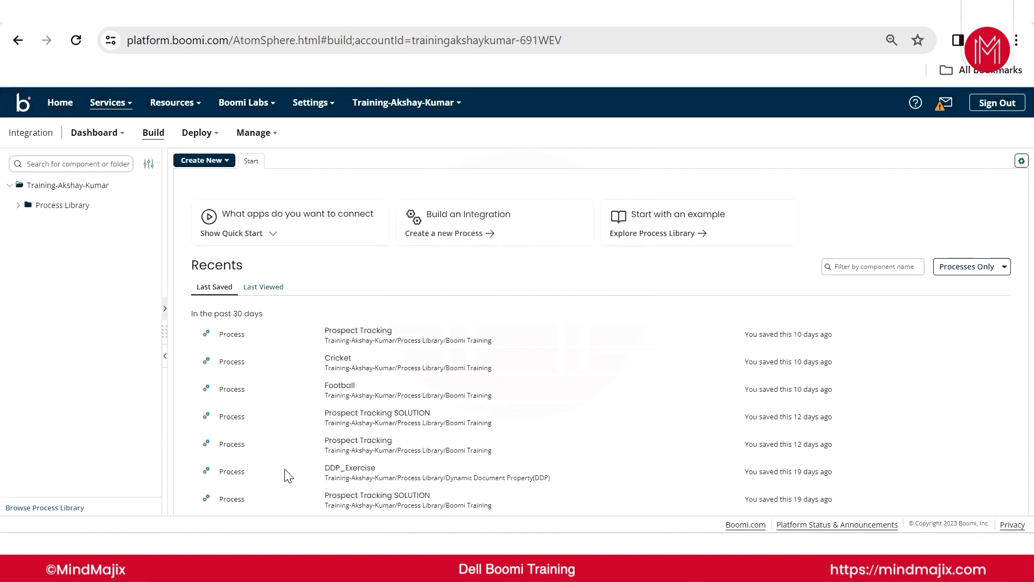
{"action": "left_click", "coordinate": [78, 510]}
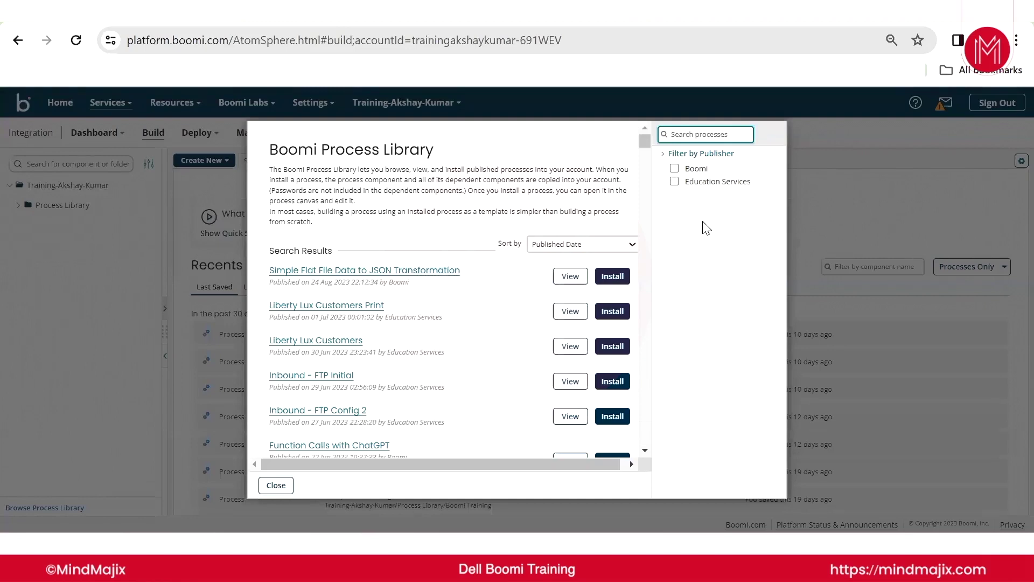
Close the Process Library again to get back to the Build start page.
{"action": "left_click", "coordinate": [276, 485]}
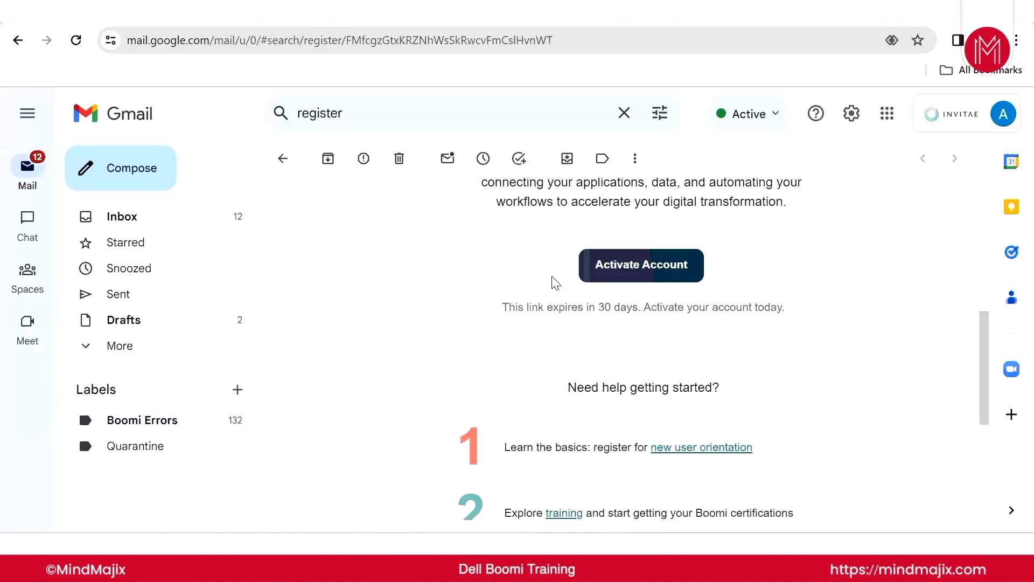
{"action": "scroll", "coordinate": [555, 377], "scroll_direction": "up", "scroll_amount": 2}
{"action": "scroll", "coordinate": [555, 381], "scroll_direction": "up", "scroll_amount": 3}
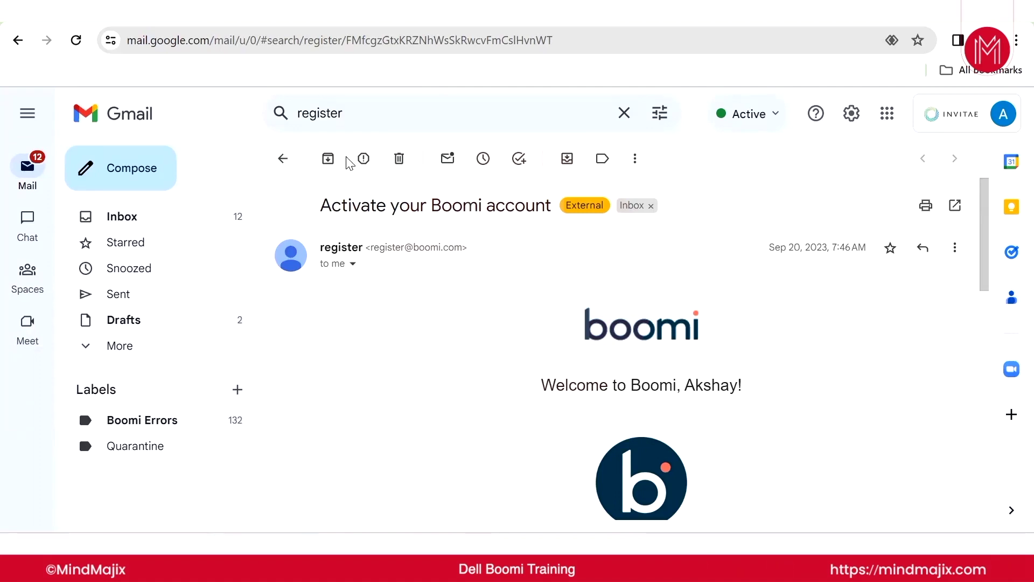
Return from Gmail to the Boomi Build page and open the Prospect Tracking process.
{"action": "left_click", "coordinate": [443, 104]}
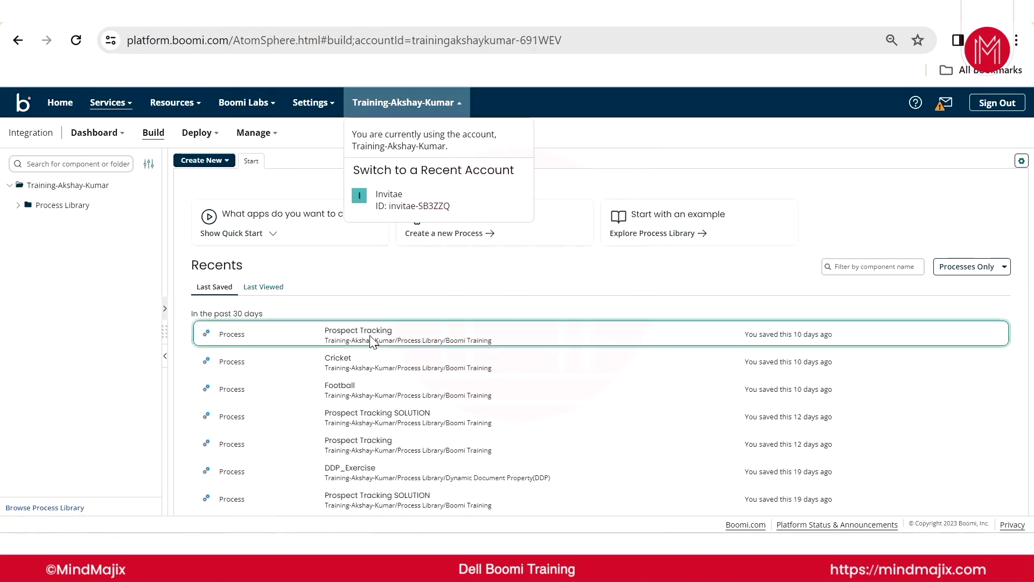
{"action": "left_click", "coordinate": [420, 336]}
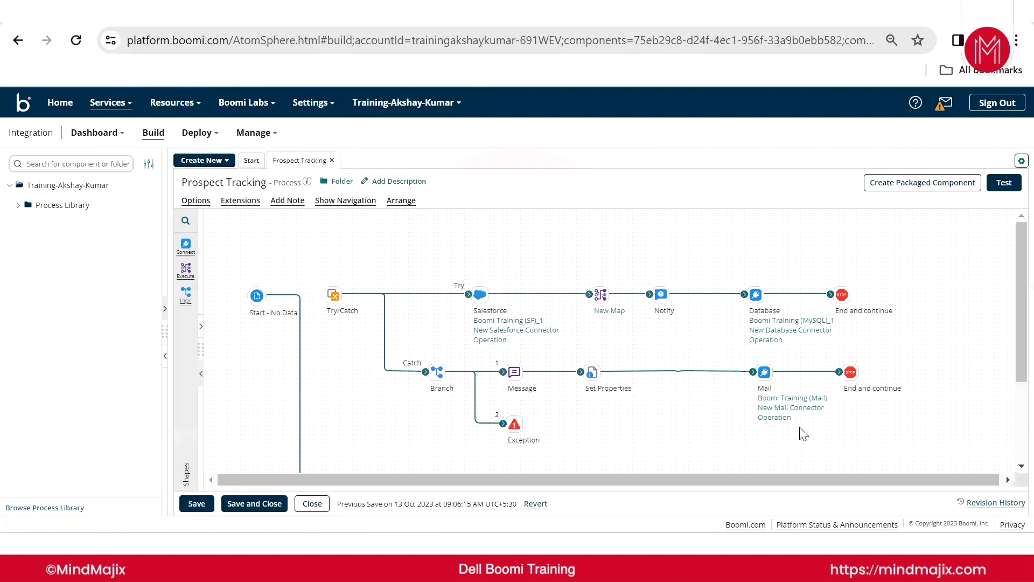
Open the Boomi Training (Mail) component and select PP_Mail Properties' FromAddress default value.
{"action": "left_click", "coordinate": [786, 400]}
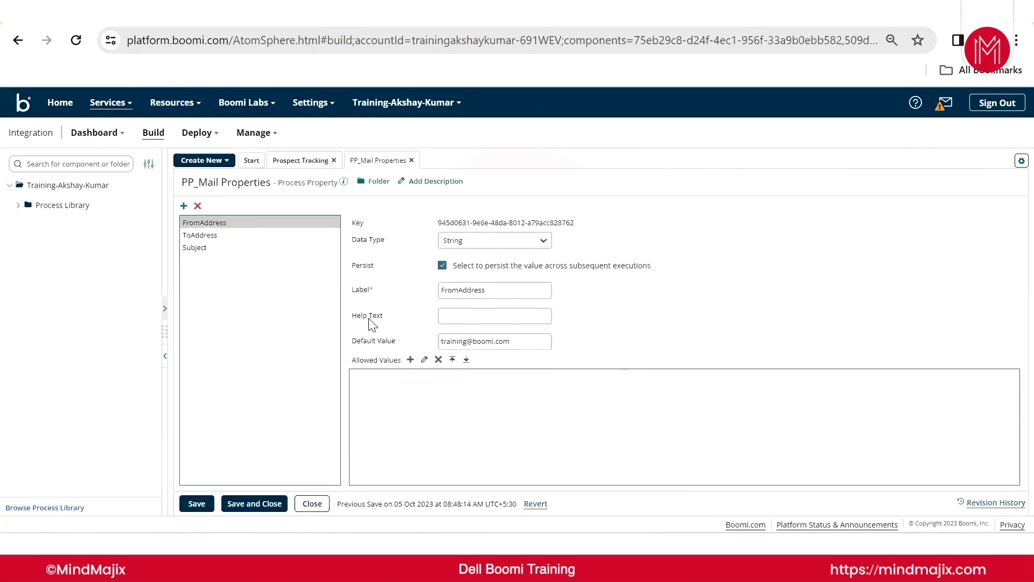
{"action": "left_click", "coordinate": [529, 344]}
{"action": "left_click_drag", "start_coordinate": [529, 344], "coordinate": [348, 347]}
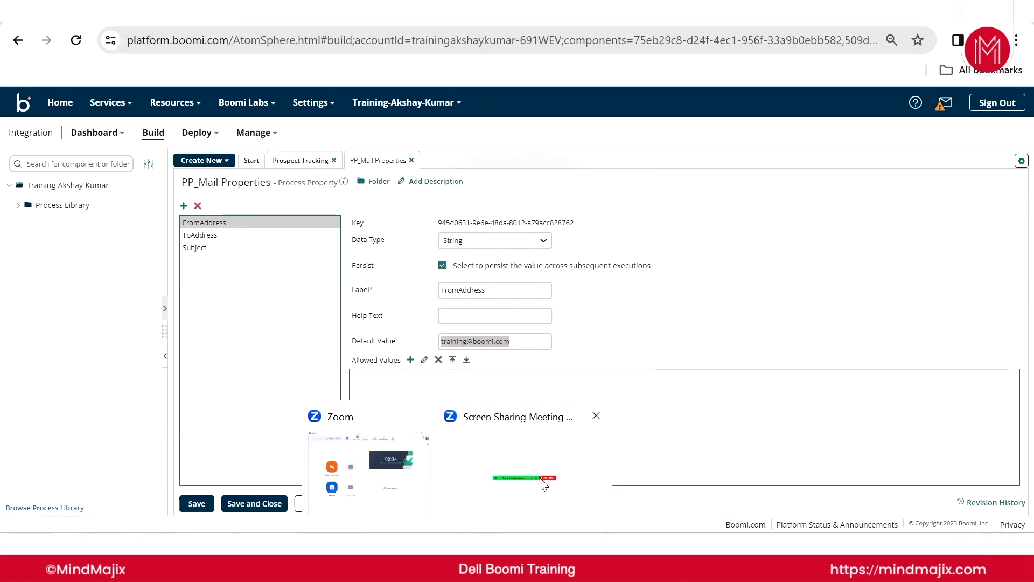
{"action": "left_click", "coordinate": [739, 334]}
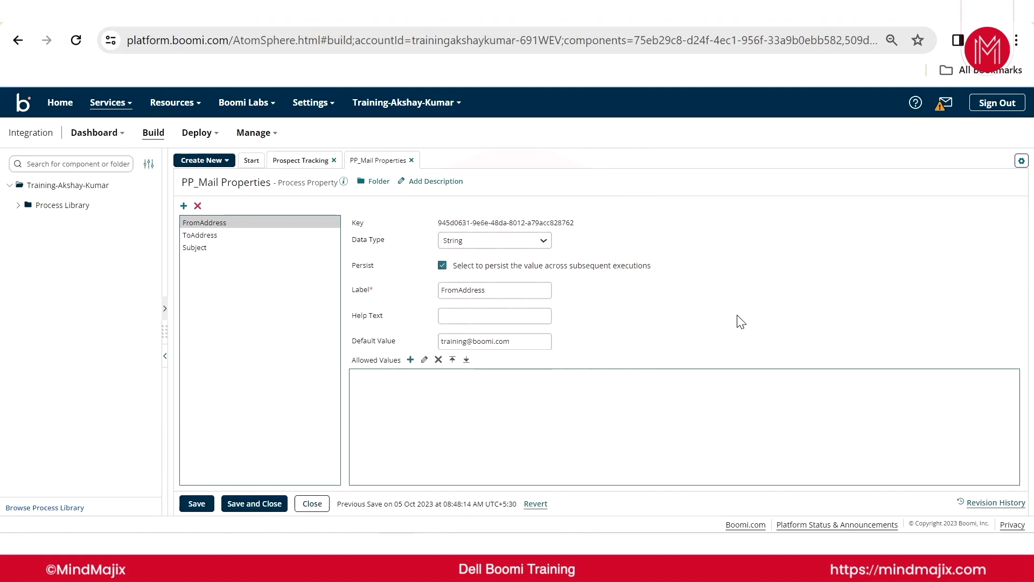
{"action": "left_click", "coordinate": [73, 507]}
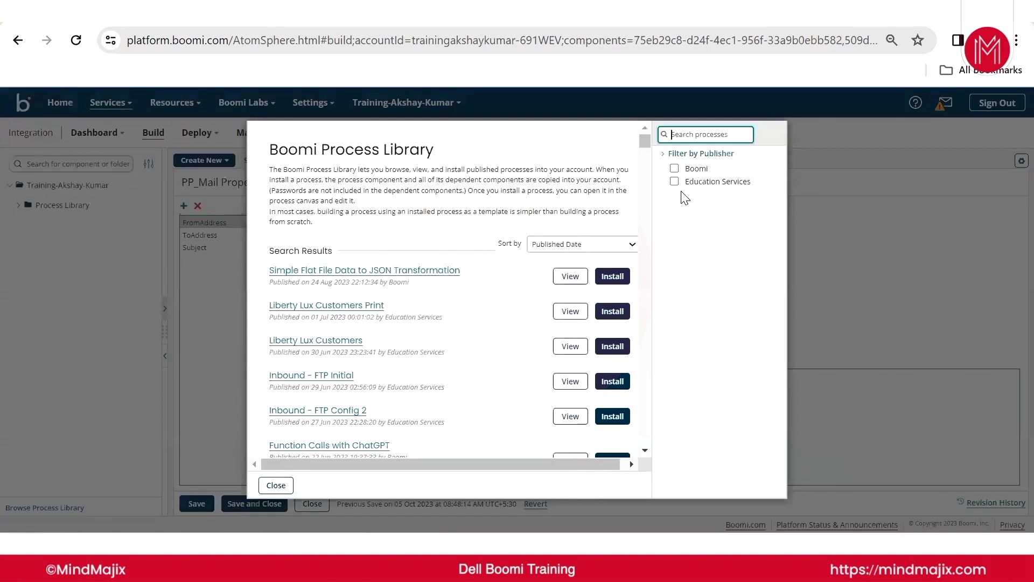
{"action": "left_click", "coordinate": [281, 488]}
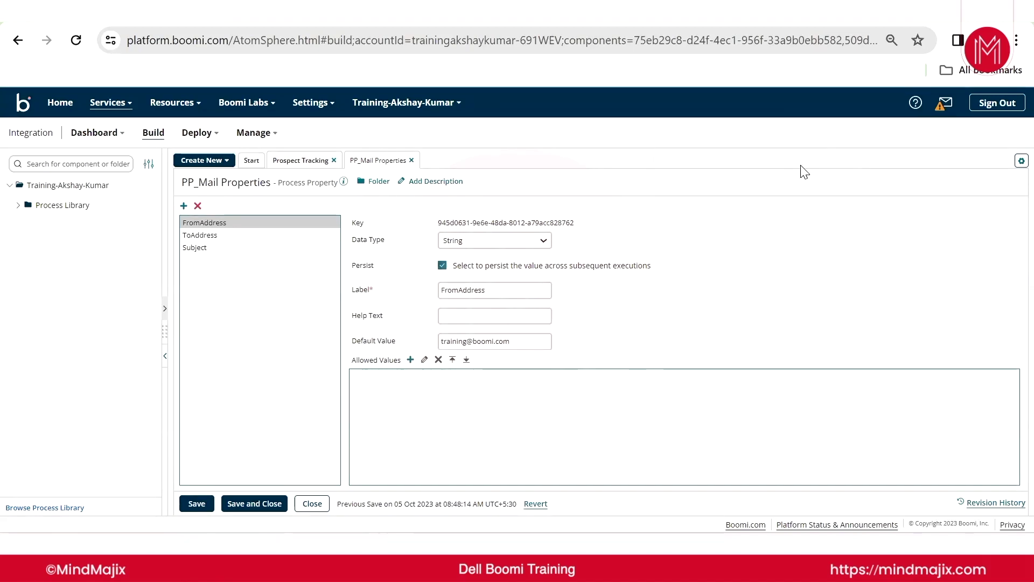
{"action": "left_click", "coordinate": [946, 105]}
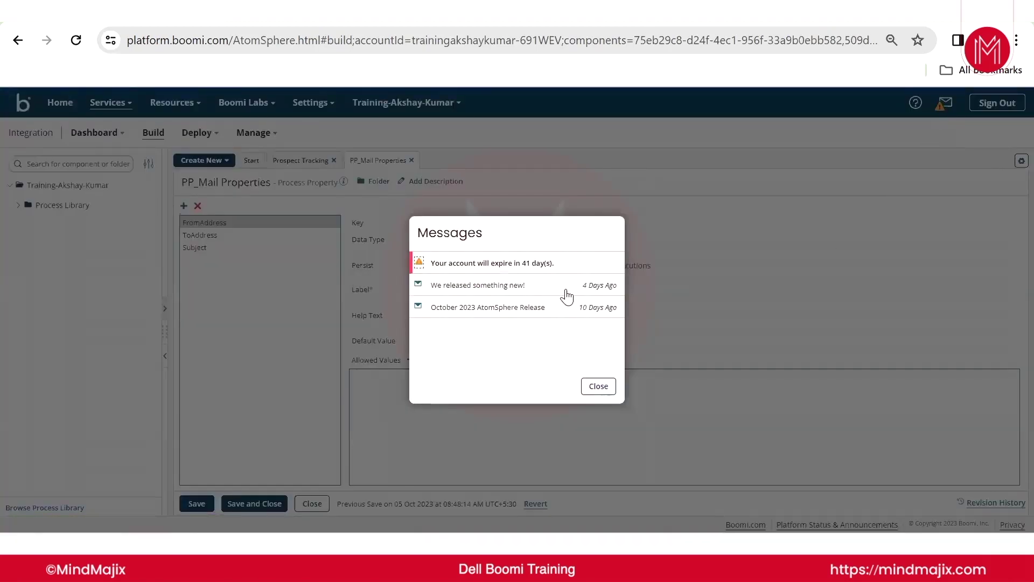
Dismiss the 'We released something new!' announcement and the 41-day trial expiry messages.
{"action": "left_click", "coordinate": [619, 293]}
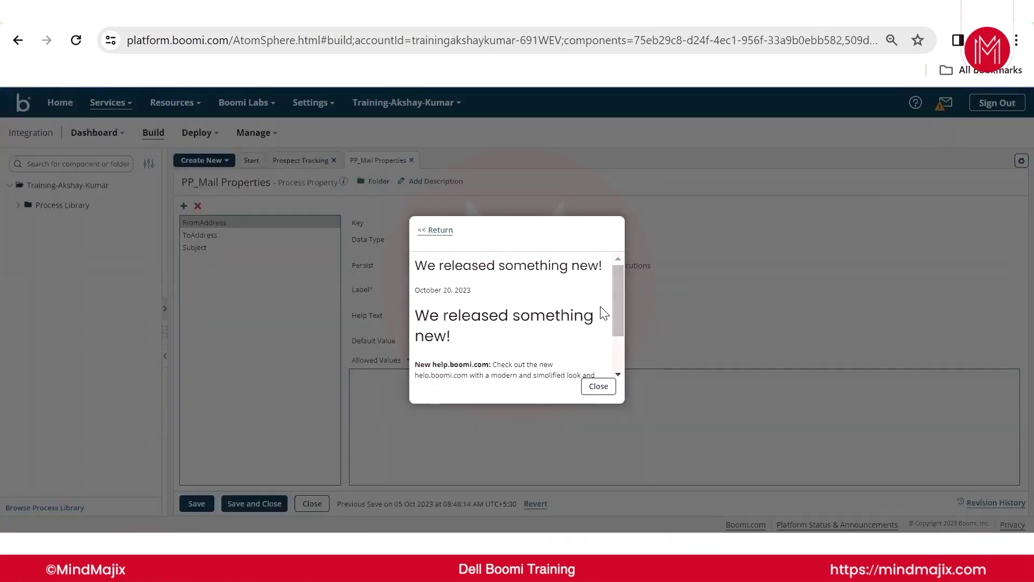
{"action": "left_click_drag", "start_coordinate": [618, 301], "coordinate": [621, 358]}
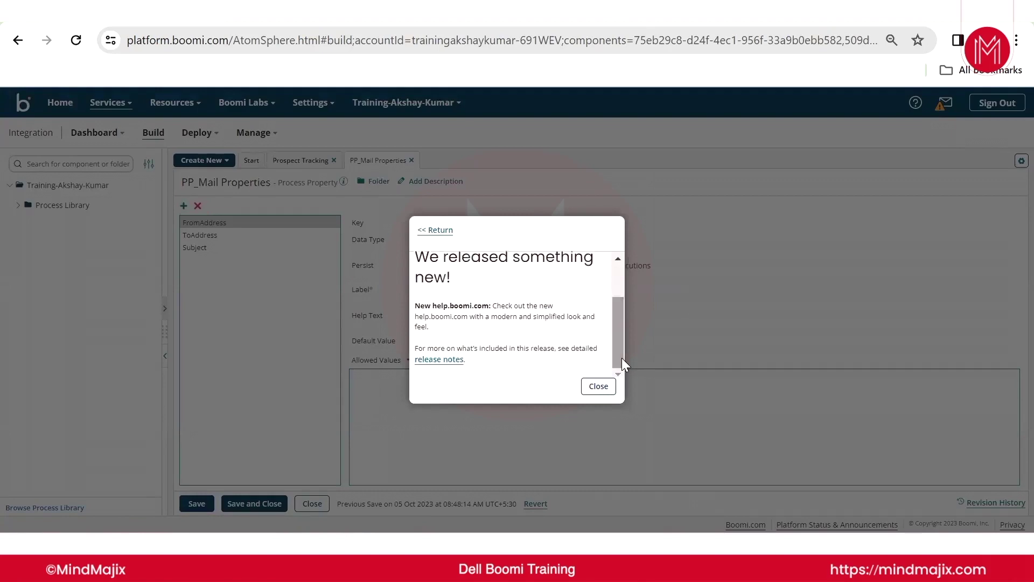
{"action": "left_click", "coordinate": [598, 387]}
{"action": "left_click", "coordinate": [945, 106]}
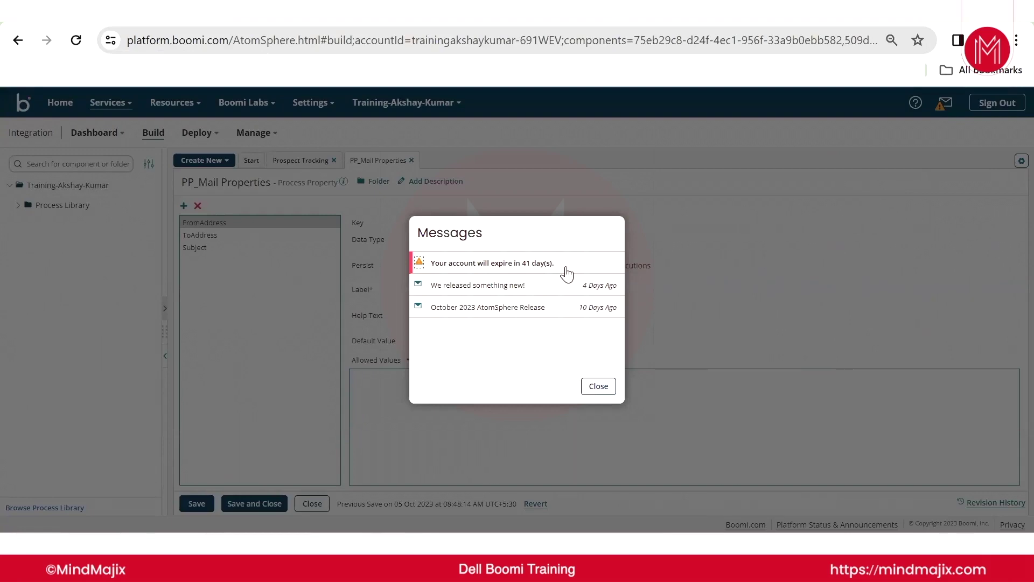
{"action": "left_click", "coordinate": [605, 391]}
{"action": "left_click", "coordinate": [605, 390]}
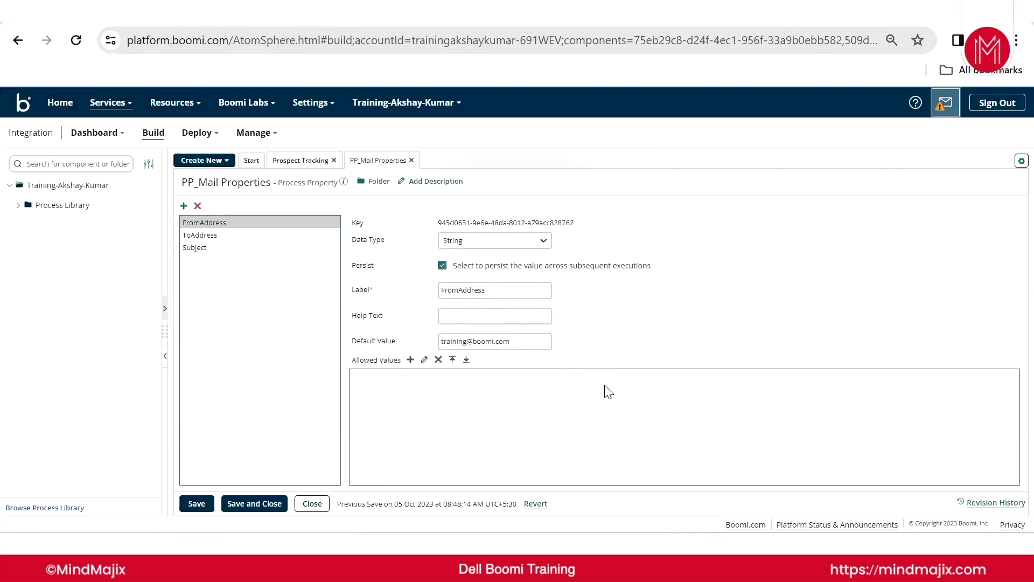